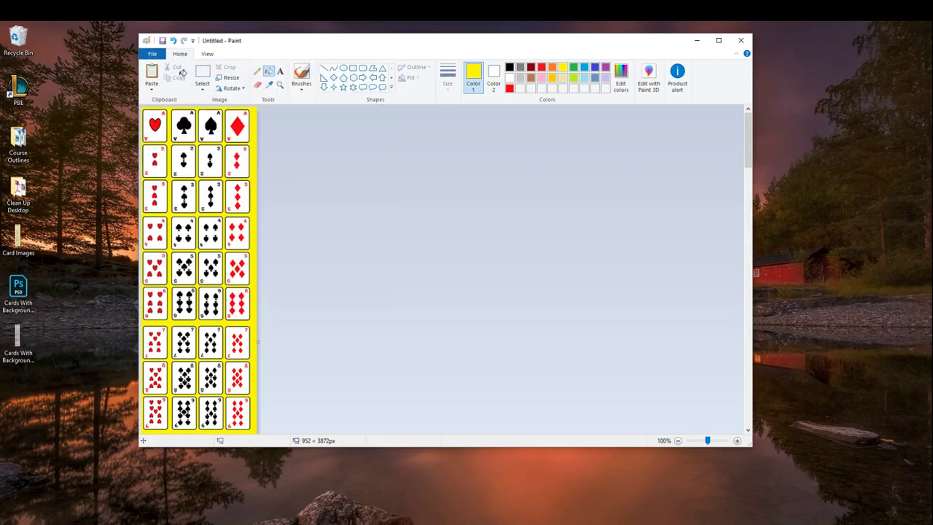
Extend the bottom edge of the blank canvas so the image measures about 952 × 3904 px.
{"action": "left_click", "coordinate": [179, 73]}
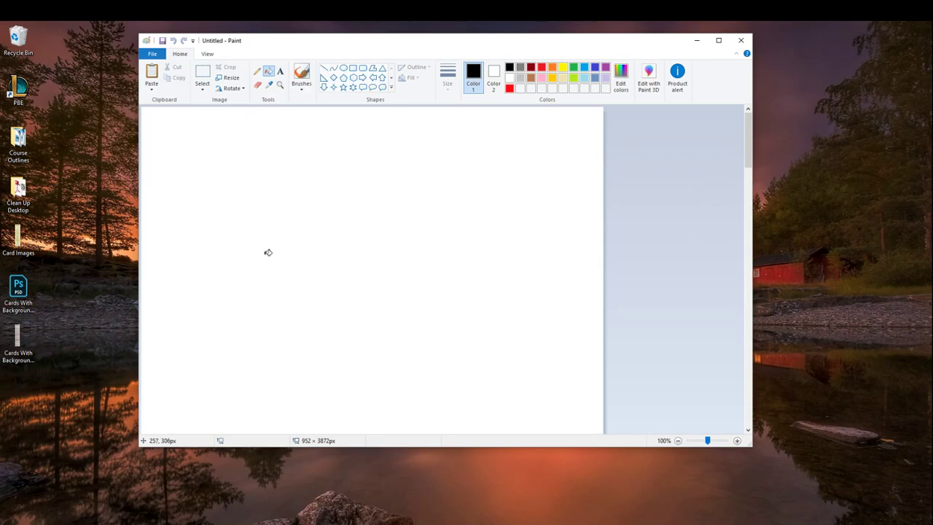
{"action": "left_click", "coordinate": [257, 71]}
{"action": "scroll", "coordinate": [270, 252], "scroll_direction": "down", "scroll_amount": 3}
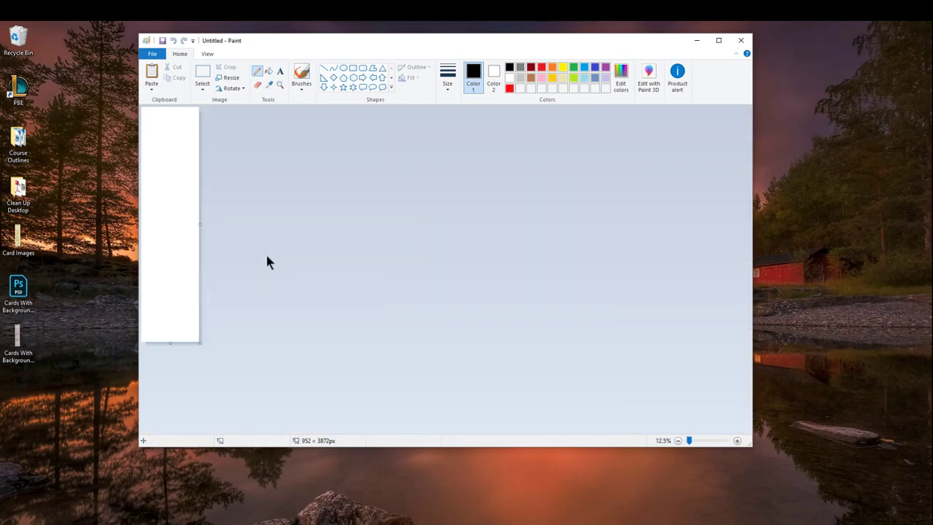
{"action": "mouse_move", "coordinate": [169, 343]}
{"action": "left_mouse_down"}
{"action": "mouse_move", "coordinate": [168, 418]}
{"action": "mouse_move", "coordinate": [175, 344]}
{"action": "left_mouse_up"}
{"action": "scroll", "coordinate": [192, 165], "scroll_direction": "up", "scroll_amount": 5}
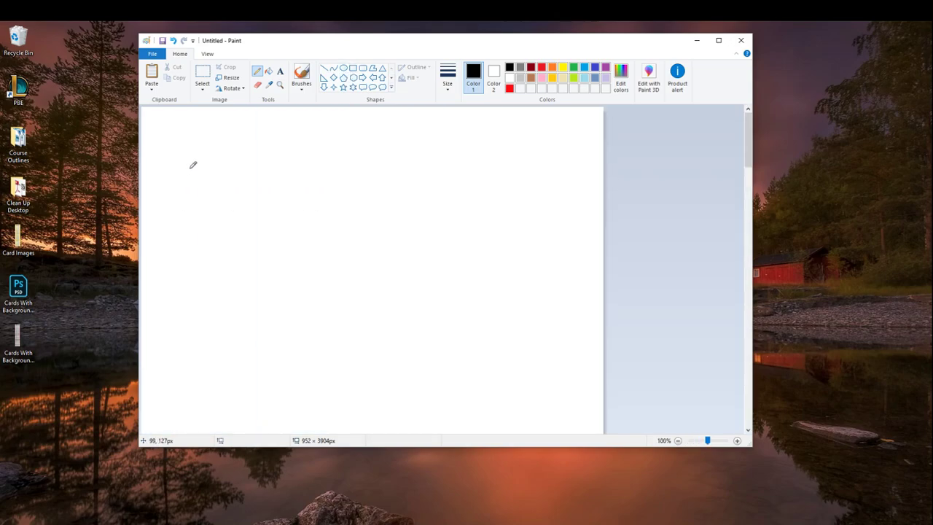
Draw a black rounded-rectangle card outline in the canvas's upper-left corner and an ellipse to its right.
{"action": "scroll", "coordinate": [199, 163], "scroll_direction": "down", "scroll_amount": 1}
{"action": "left_click", "coordinate": [363, 69]}
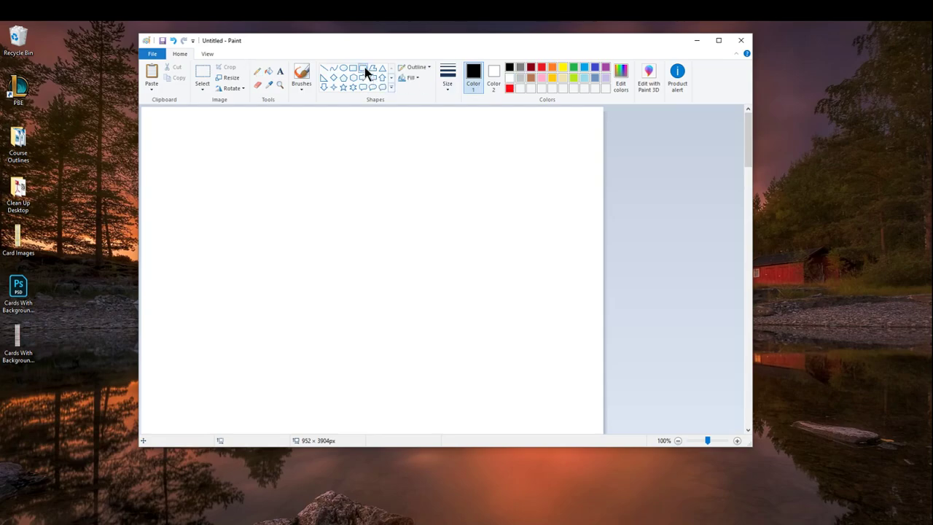
{"action": "left_click_drag", "start_coordinate": [147, 115], "coordinate": [225, 250]}
{"action": "left_click", "coordinate": [319, 226]}
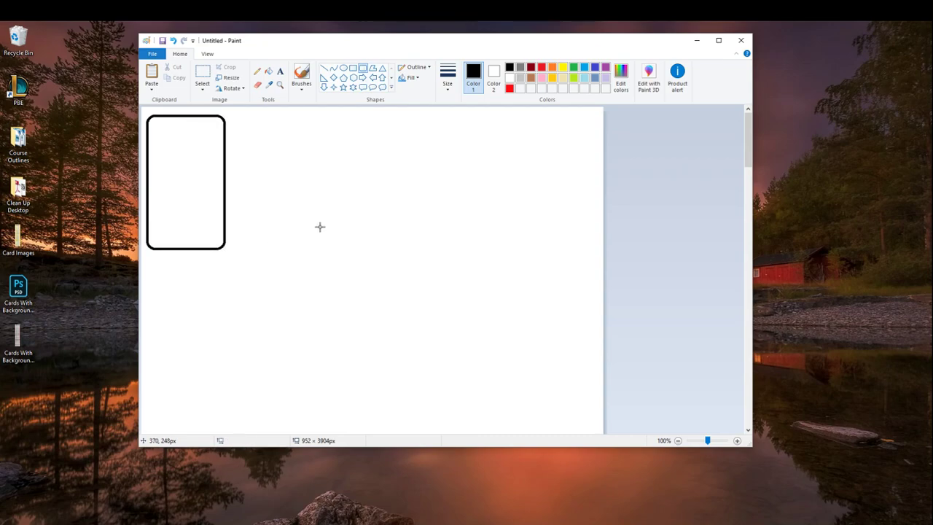
{"action": "left_click", "coordinate": [343, 68]}
{"action": "left_click_drag", "start_coordinate": [278, 120], "coordinate": [371, 184]}
{"action": "left_click", "coordinate": [203, 73]}
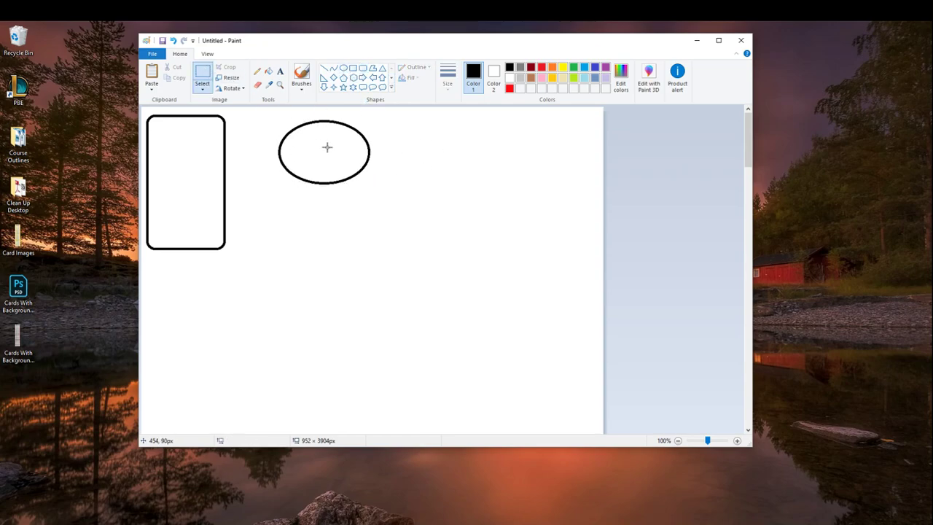
{"action": "left_click_drag", "start_coordinate": [266, 114], "coordinate": [213, 133]}
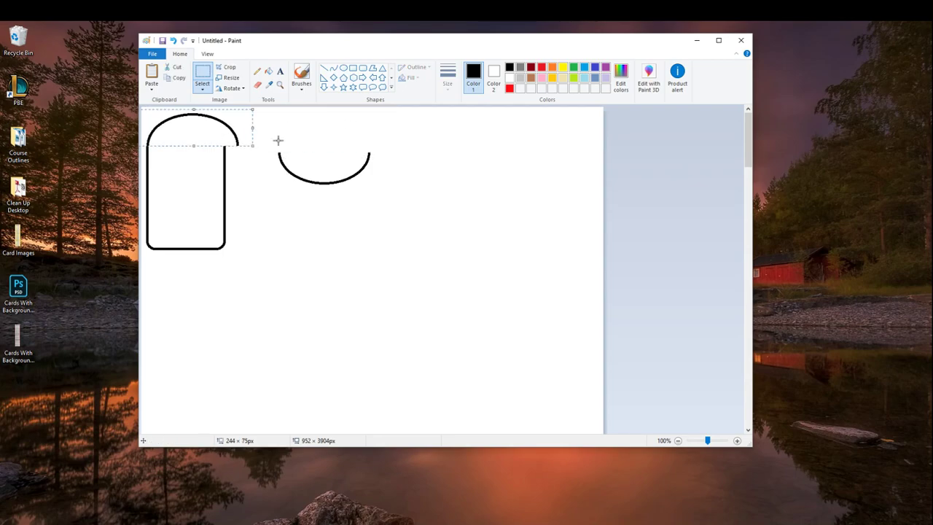
{"action": "key", "text": "ctrl+z"}
Narrow the ellipse to match the card outline's width, with its selection about 166 px wide.
{"action": "left_click_drag", "start_coordinate": [269, 110], "coordinate": [382, 197]}
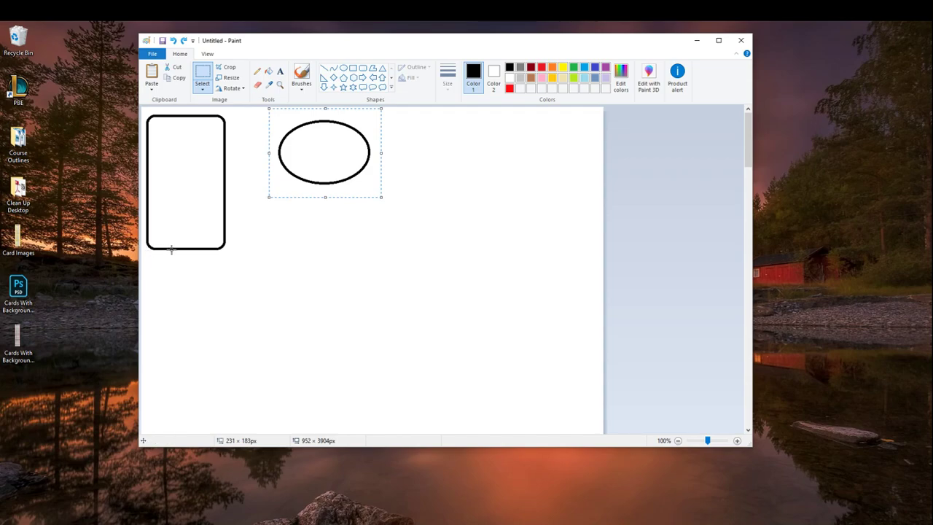
{"action": "left_click", "coordinate": [213, 271]}
{"action": "left_click_drag", "start_coordinate": [146, 246], "coordinate": [226, 252]}
{"action": "left_click", "coordinate": [306, 210]}
{"action": "left_click_drag", "start_coordinate": [277, 114], "coordinate": [373, 191]}
{"action": "mouse_move", "coordinate": [372, 153]}
{"action": "left_mouse_down"}
{"action": "mouse_move", "coordinate": [343, 156]}
{"action": "mouse_move", "coordinate": [359, 159]}
{"action": "left_mouse_up"}
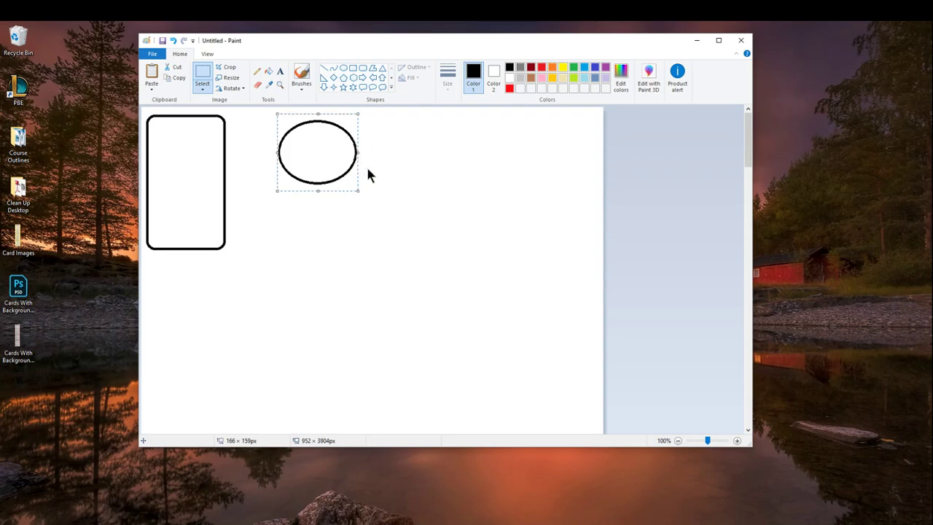
Move the ellipse's upper half onto the card outline as a rounded top and delete the leftover lower half.
{"action": "left_click", "coordinate": [276, 135]}
{"action": "left_click_drag", "start_coordinate": [270, 118], "coordinate": [218, 141]}
{"action": "left_click", "coordinate": [305, 211]}
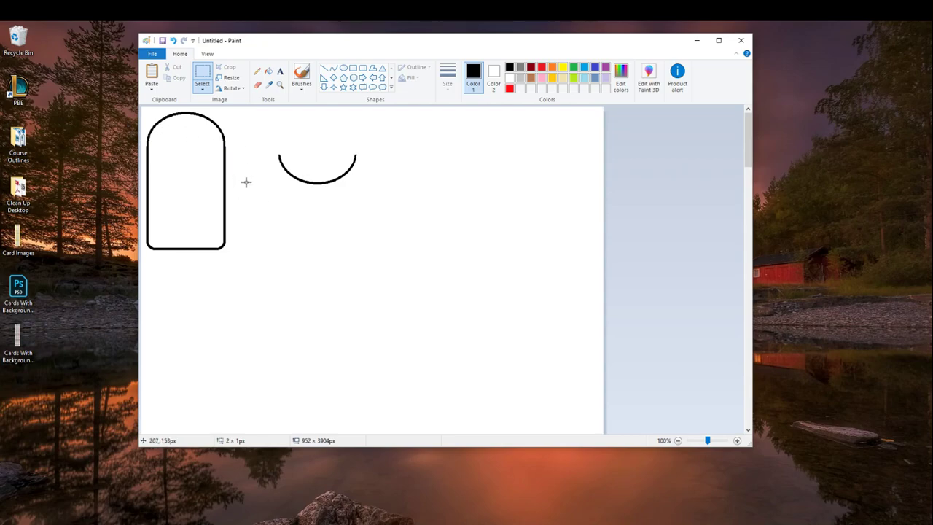
{"action": "left_click_drag", "start_coordinate": [261, 133], "coordinate": [397, 229]}
{"action": "key", "text": "Delete"}
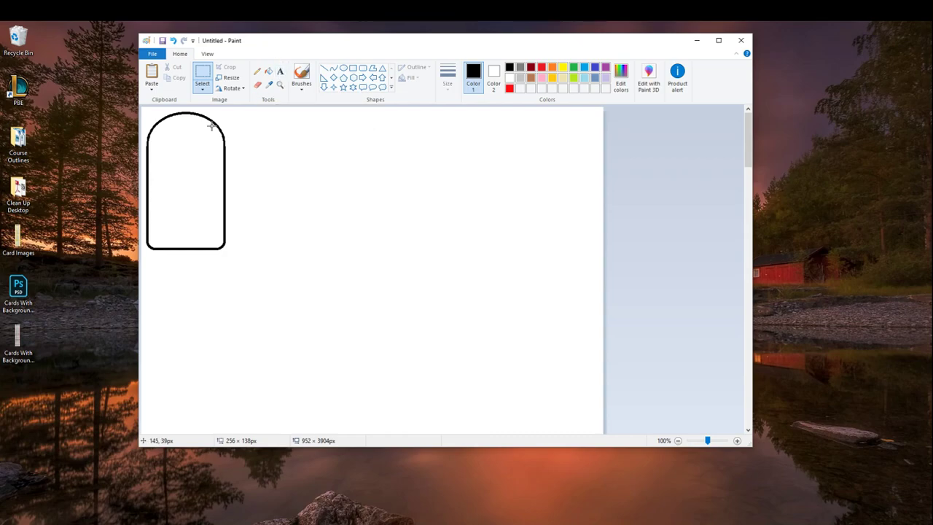
{"action": "left_click", "coordinate": [281, 73]}
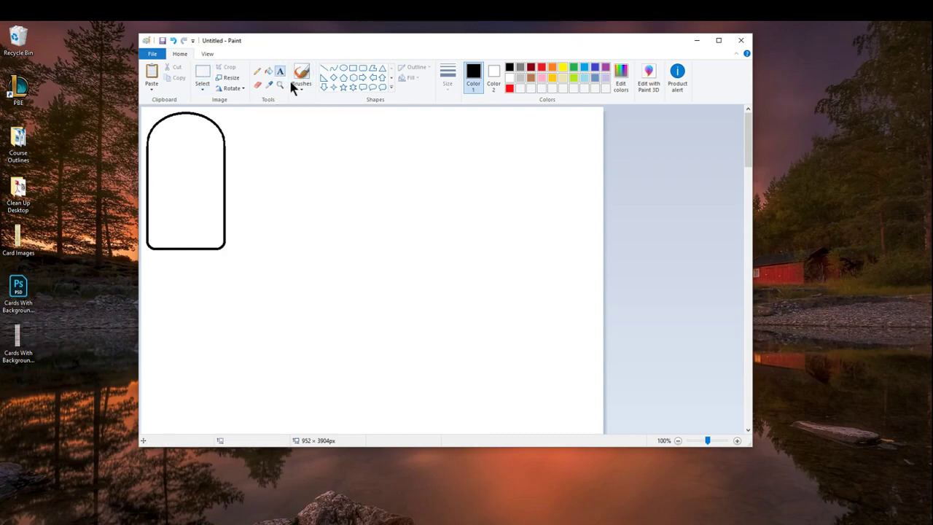
{"action": "left_click", "coordinate": [204, 139]}
{"action": "left_click", "coordinate": [178, 149]}
{"action": "left_click", "coordinate": [203, 139]}
{"action": "left_click", "coordinate": [243, 70]}
{"action": "left_click", "coordinate": [256, 71]}
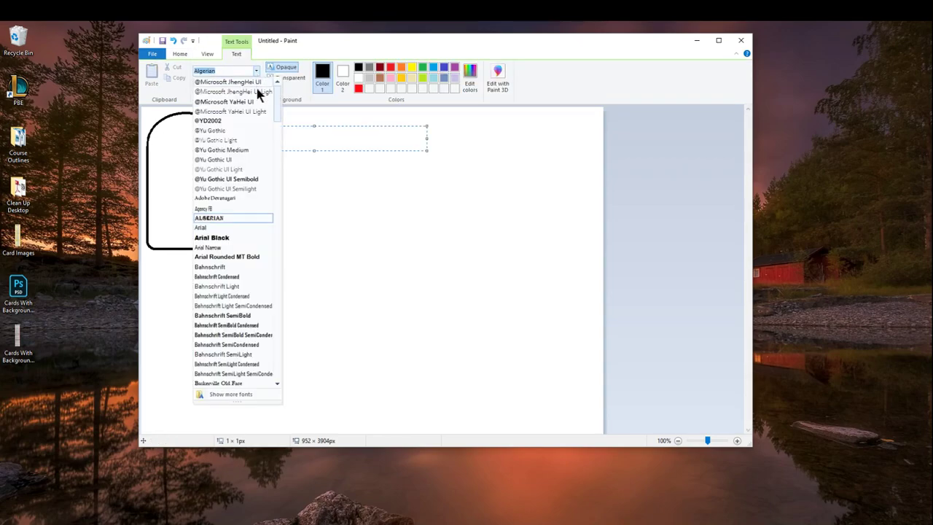
{"action": "left_click", "coordinate": [240, 182]}
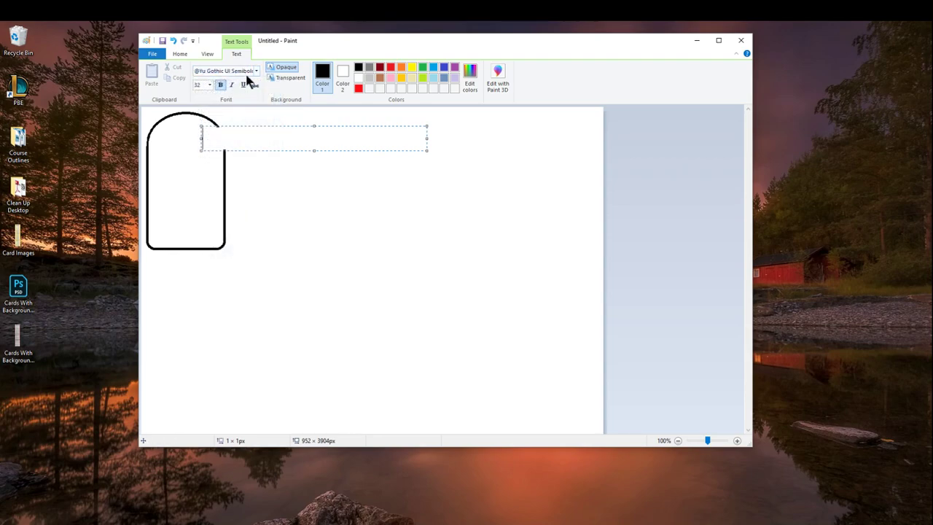
{"action": "type", "text": "A"}
{"action": "left_click", "coordinate": [274, 197]}
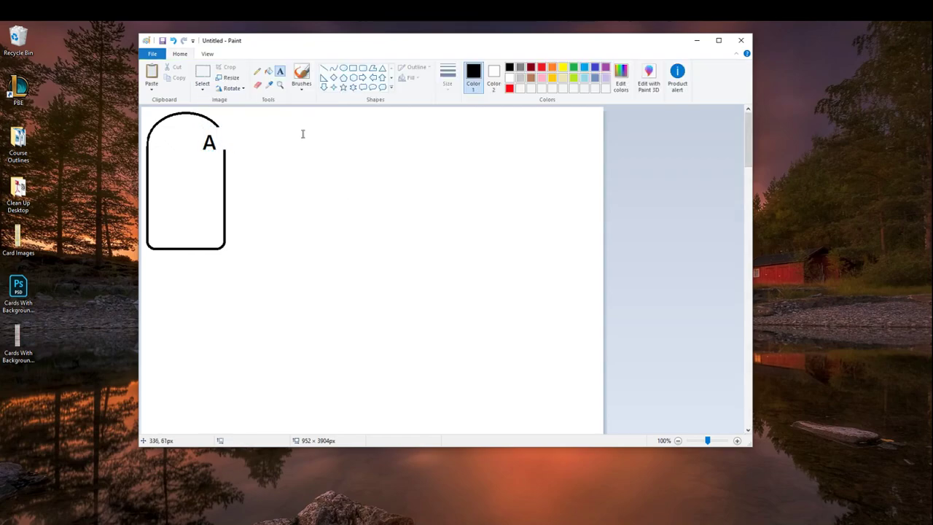
{"action": "key", "text": "ctrl+z"}
Add the letter "A" as text on the empty canvas just right of the card.
{"action": "left_click", "coordinate": [241, 138]}
{"action": "type", "text": "A"}
{"action": "left_click", "coordinate": [261, 168]}
{"action": "left_click", "coordinate": [201, 73]}
{"action": "left_click_drag", "start_coordinate": [235, 124], "coordinate": [215, 153]}
{"action": "left_click", "coordinate": [294, 161]}
{"action": "key", "text": "ctrl+z"}
Enable transparent selection and move the "A" into the card's upper-right corner.
{"action": "left_click", "coordinate": [202, 89]}
{"action": "left_click", "coordinate": [234, 177]}
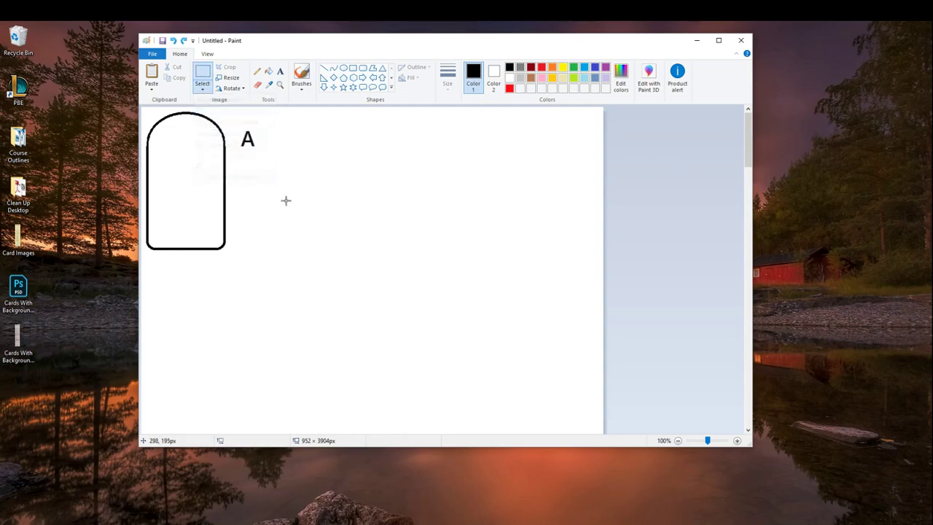
{"action": "left_click_drag", "start_coordinate": [235, 119], "coordinate": [209, 139]}
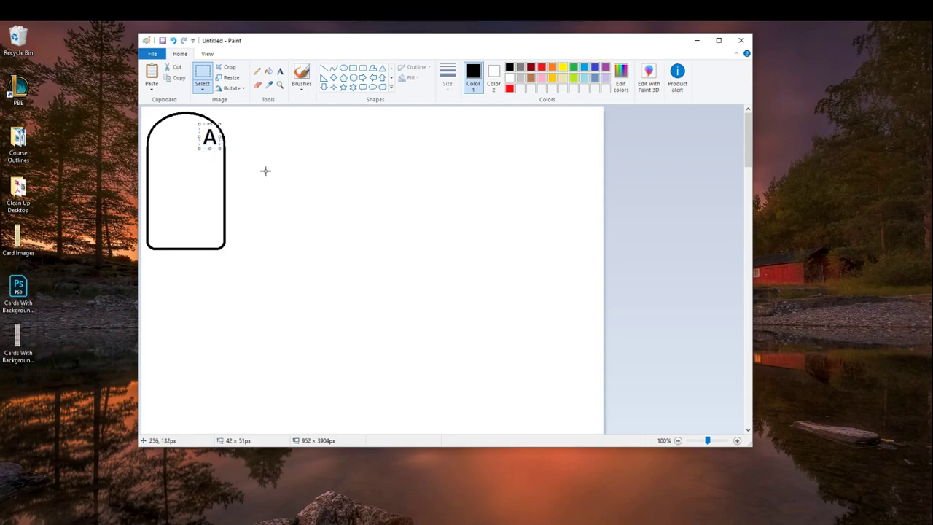
Paste a copy of the "A" into the card's lower-left corner and flip it vertically.
{"action": "key", "text": "ctrl+v"}
{"action": "left_click_drag", "start_coordinate": [153, 121], "coordinate": [163, 232]}
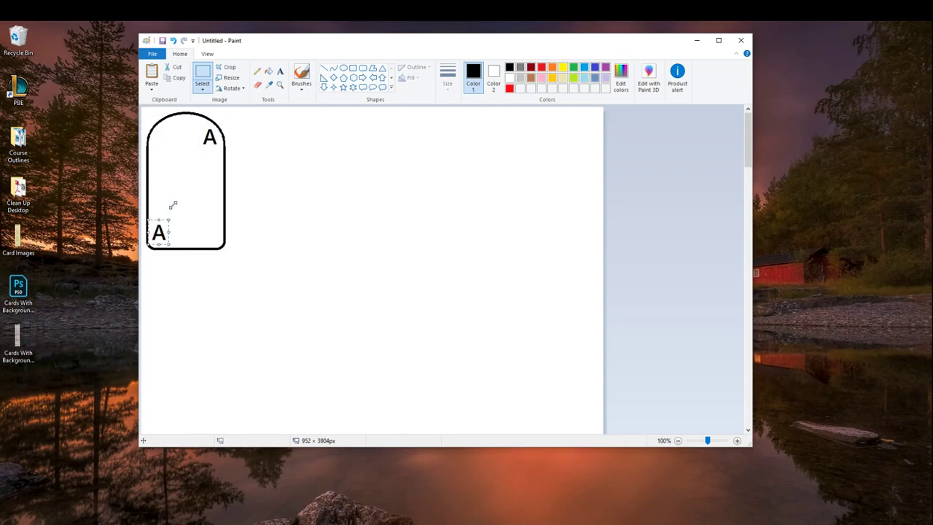
{"action": "left_click", "coordinate": [233, 88]}
{"action": "left_click", "coordinate": [253, 133]}
{"action": "left_click_drag", "start_coordinate": [166, 231], "coordinate": [169, 232]}
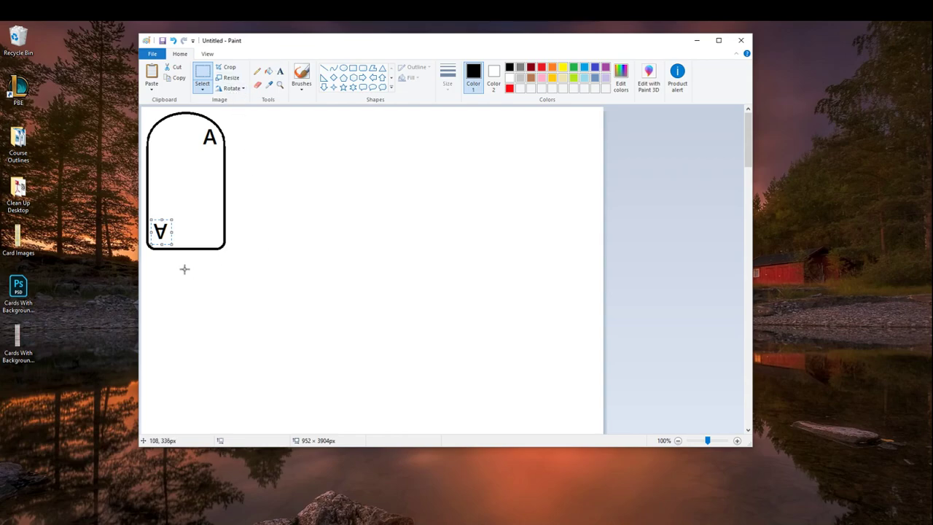
{"action": "left_click", "coordinate": [278, 269]}
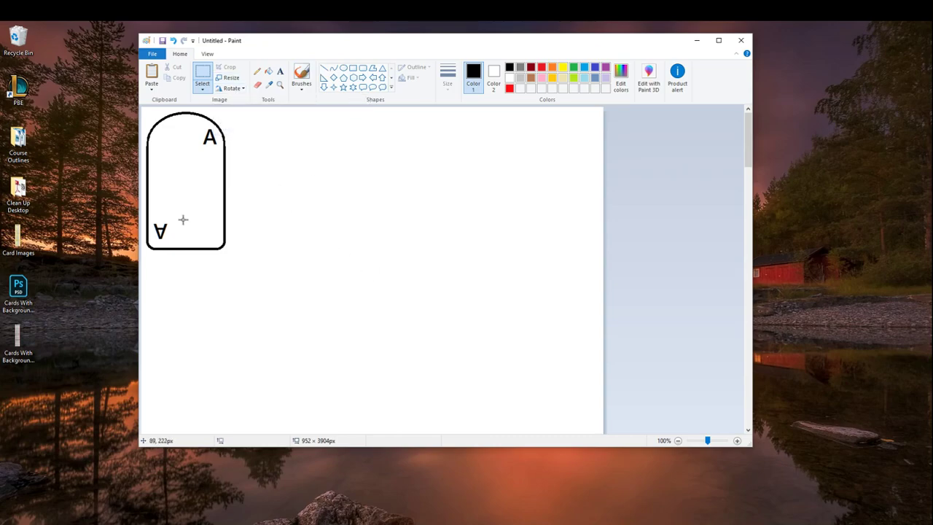
Draw a heart outline of about 66 × 73 px in the middle of the card.
{"action": "left_click", "coordinate": [391, 78]}
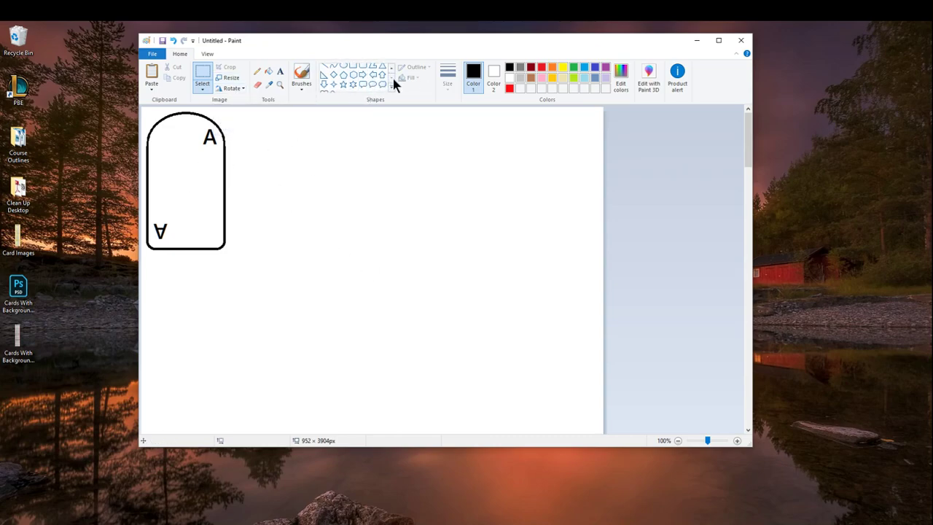
{"action": "left_click", "coordinate": [324, 87]}
{"action": "mouse_move", "coordinate": [165, 159]}
{"action": "left_mouse_down"}
{"action": "mouse_move", "coordinate": [199, 195]}
{"action": "mouse_move", "coordinate": [184, 184]}
{"action": "left_mouse_up"}
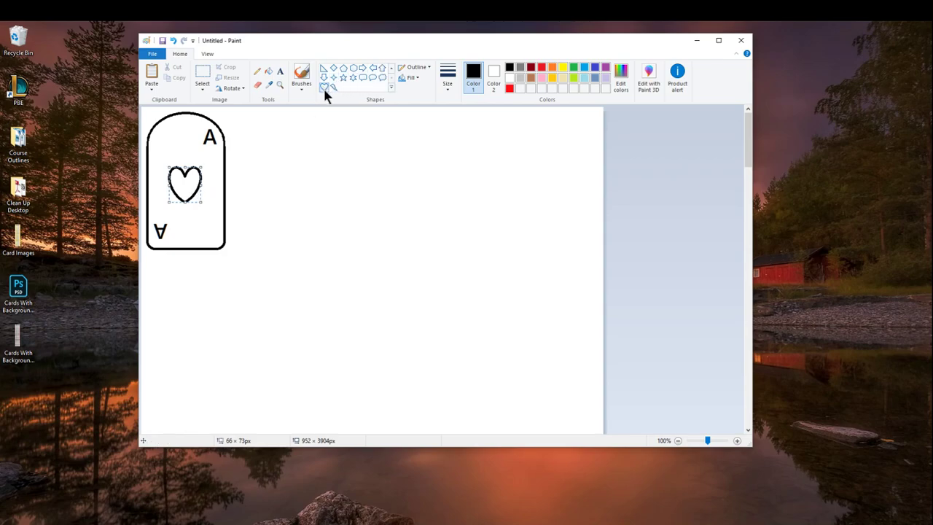
{"action": "left_click", "coordinate": [386, 185]}
Fill the heart, its outline and both "A" letters on the card with red.
{"action": "left_click", "coordinate": [510, 88]}
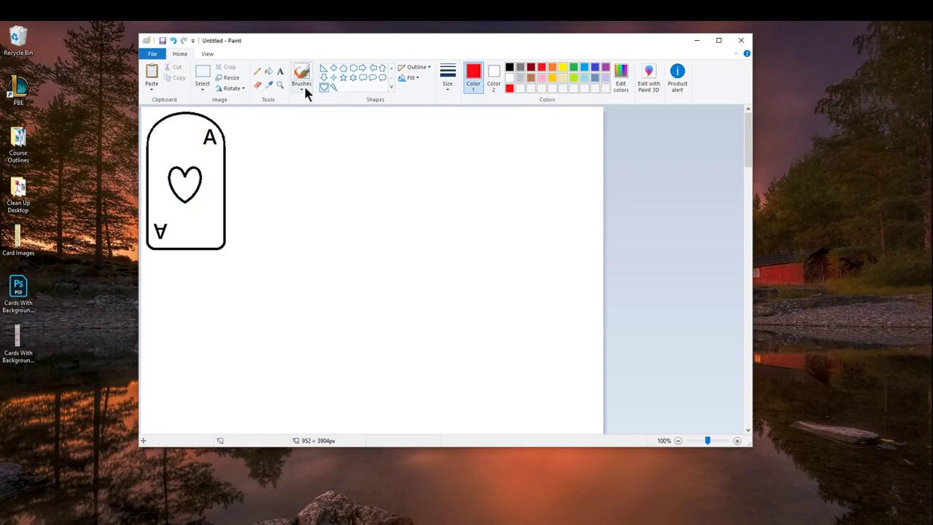
{"action": "left_click", "coordinate": [269, 72]}
{"action": "left_click", "coordinate": [196, 181]}
{"action": "left_click", "coordinate": [202, 176]}
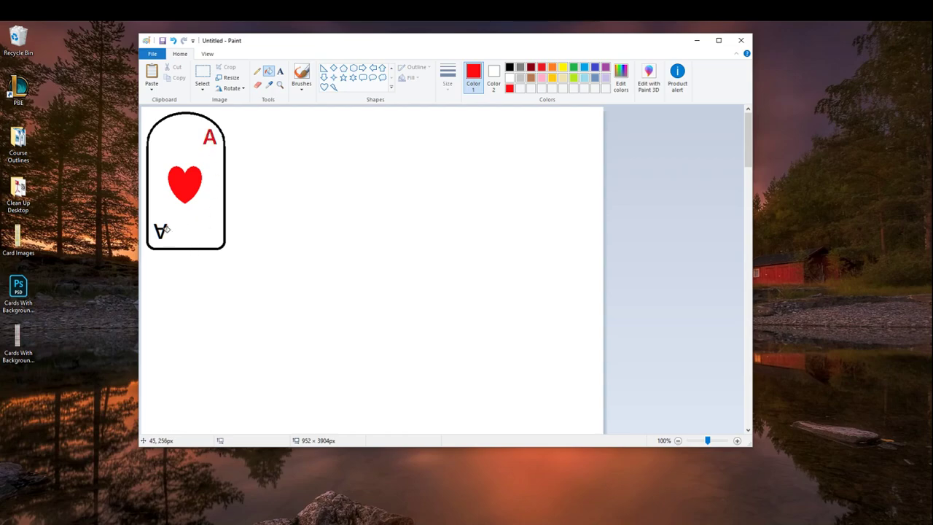
{"action": "left_click", "coordinate": [163, 230]}
Type a new red "A" beside the card and move it over the one in the upper-right corner.
{"action": "left_click", "coordinate": [280, 72]}
{"action": "left_click", "coordinate": [235, 134]}
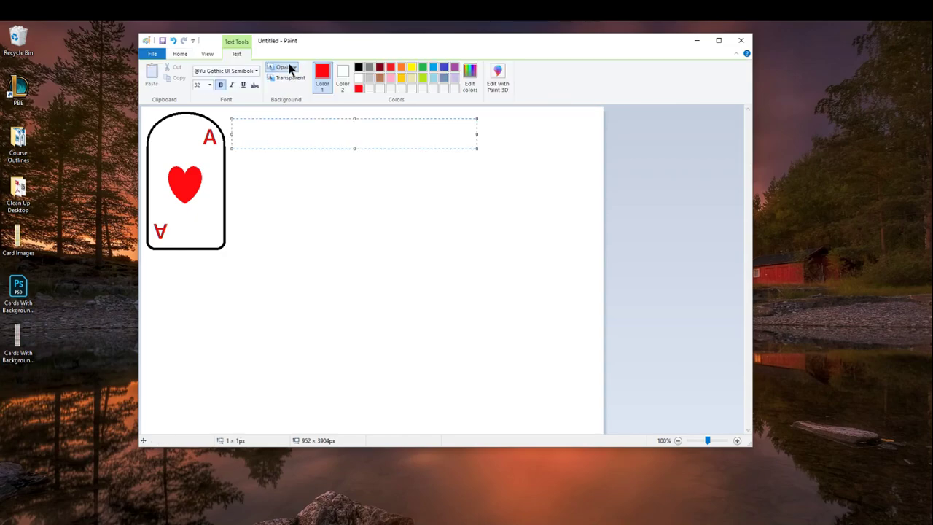
{"action": "type", "text": "A"}
{"action": "left_click", "coordinate": [264, 193]}
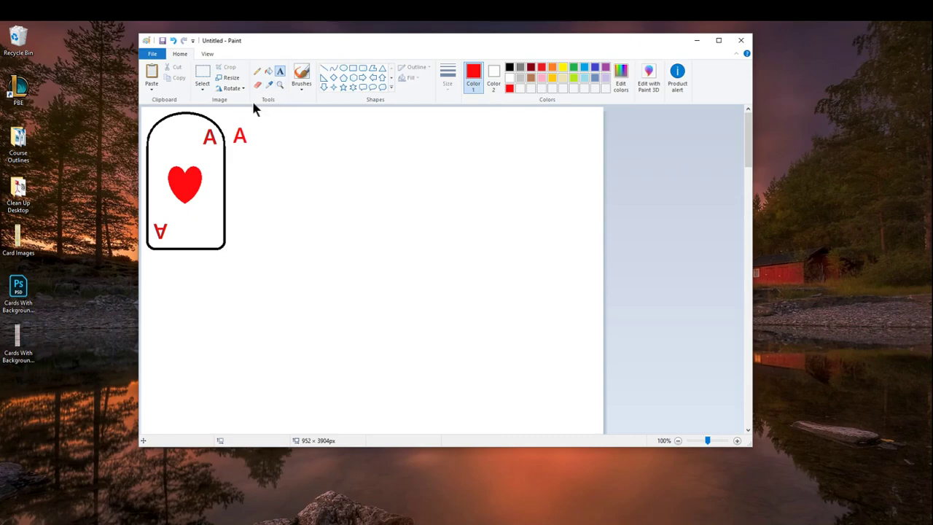
{"action": "left_click", "coordinate": [203, 74]}
{"action": "mouse_move", "coordinate": [233, 124]}
{"action": "left_mouse_down"}
{"action": "mouse_move", "coordinate": [254, 153]}
{"action": "mouse_move", "coordinate": [210, 137]}
{"action": "left_mouse_up"}
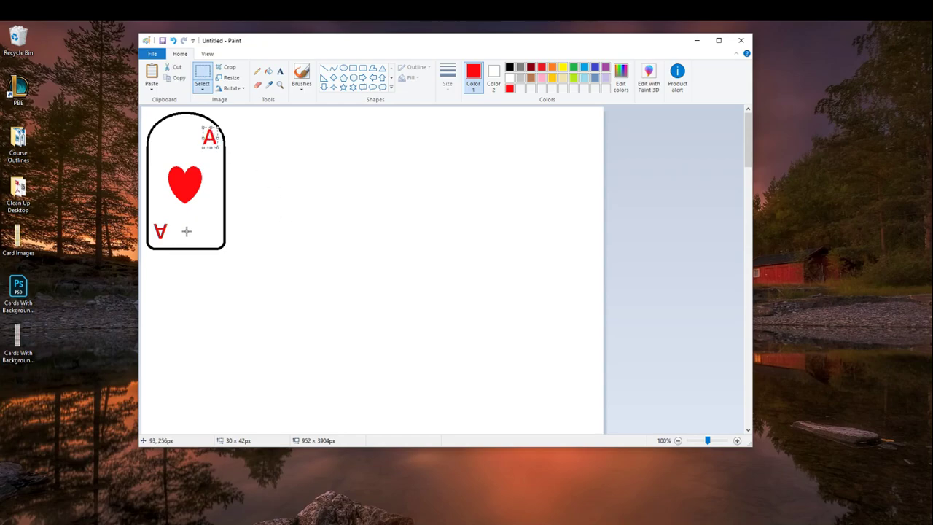
Copy the new red "A" over the card's lower-left letter and flip it vertically to line up.
{"action": "key", "text": "ctrl+c"}
{"action": "key", "text": "ctrl+v"}
{"action": "left_click_drag", "start_coordinate": [151, 123], "coordinate": [164, 231]}
{"action": "left_click", "coordinate": [230, 89]}
{"action": "left_click", "coordinate": [253, 141]}
{"action": "left_click", "coordinate": [231, 88]}
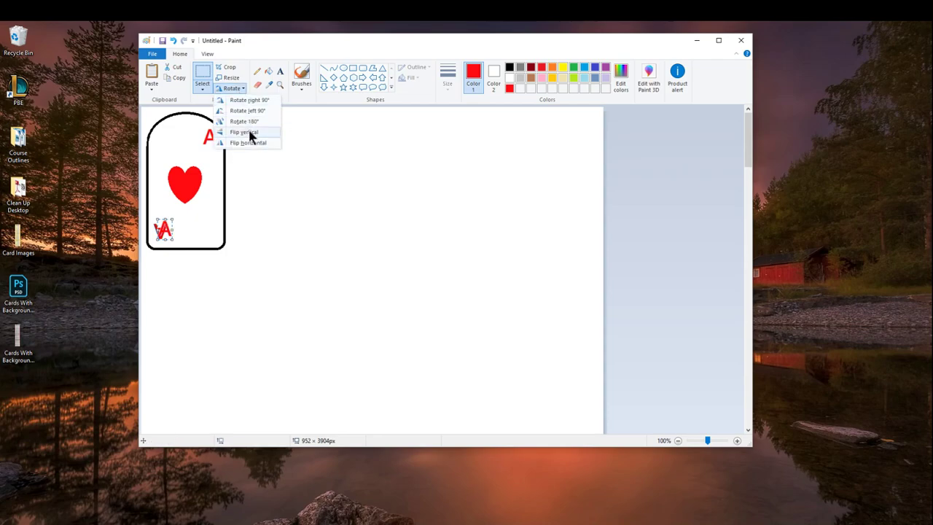
{"action": "left_click", "coordinate": [253, 136]}
{"action": "left_click_drag", "start_coordinate": [166, 233], "coordinate": [163, 231]}
{"action": "left_click", "coordinate": [318, 209]}
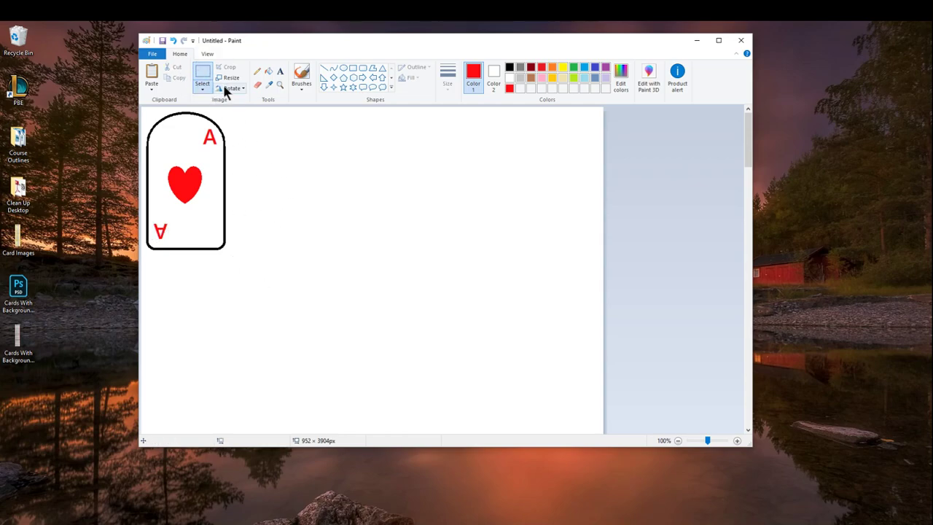
Duplicate the finished heart card and place the copy directly to its right.
{"action": "left_click_drag", "start_coordinate": [232, 255], "coordinate": [291, 150]}
{"action": "key", "text": "ctrl+c"}
{"action": "key", "text": "ctrl+v"}
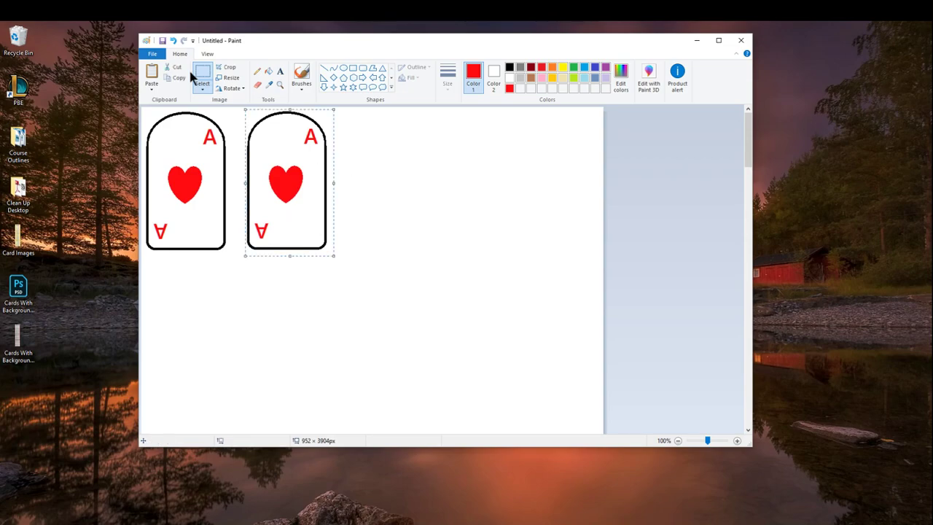
{"action": "left_click", "coordinate": [203, 88]}
{"action": "left_click", "coordinate": [417, 173]}
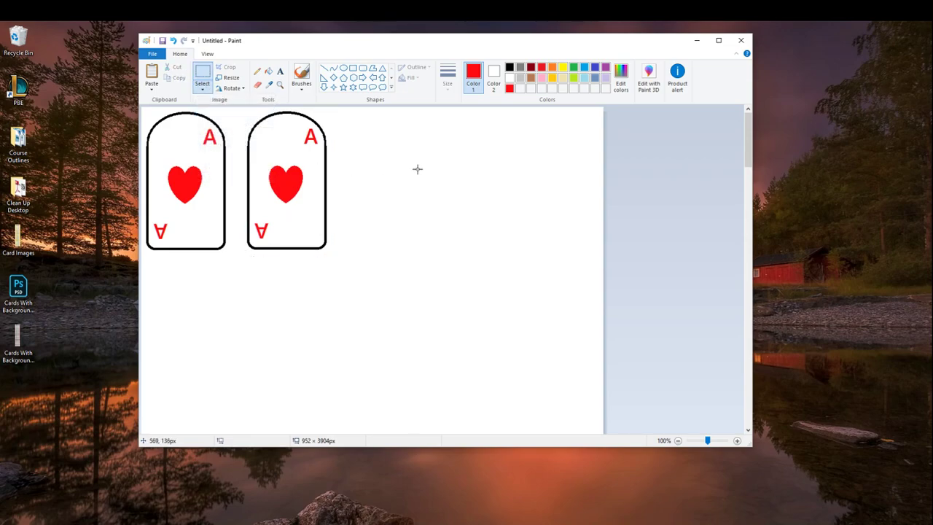
Replace the heart on the second card with a red diamond outline centered on the card.
{"action": "left_click", "coordinate": [332, 74]}
{"action": "mouse_move", "coordinate": [362, 154]}
{"action": "left_mouse_down"}
{"action": "mouse_move", "coordinate": [387, 204]}
{"action": "mouse_move", "coordinate": [308, 183]}
{"action": "mouse_move", "coordinate": [383, 184]}
{"action": "mouse_move", "coordinate": [391, 186]}
{"action": "mouse_move", "coordinate": [284, 180]}
{"action": "mouse_move", "coordinate": [398, 204]}
{"action": "mouse_move", "coordinate": [384, 186]}
{"action": "mouse_move", "coordinate": [418, 191]}
{"action": "mouse_move", "coordinate": [395, 234]}
{"action": "mouse_move", "coordinate": [289, 188]}
{"action": "left_mouse_up"}
{"action": "left_click", "coordinate": [401, 222]}
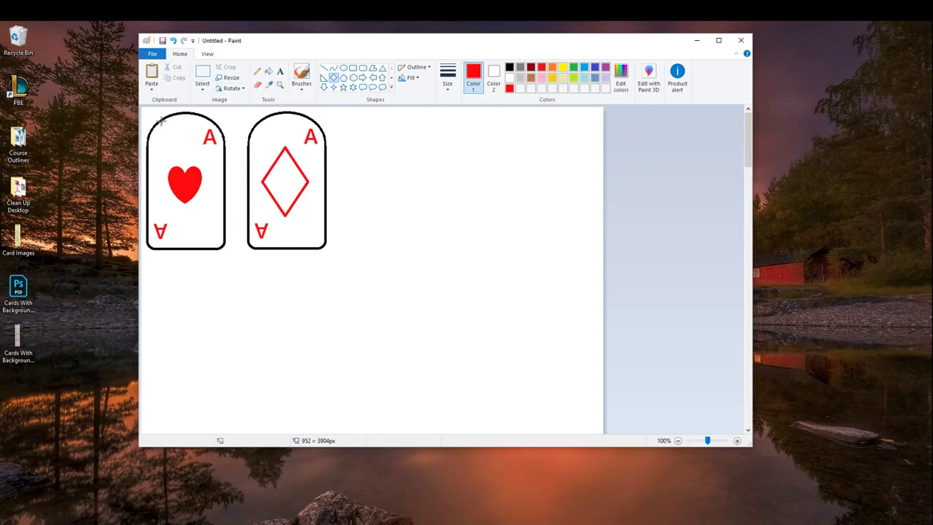
Duplicate the heart and diamond cards together and place the copies to their right, forming a row of four.
{"action": "left_click_drag", "start_coordinate": [144, 108], "coordinate": [319, 244]}
{"action": "key", "text": "ctrl+z"}
{"action": "left_click", "coordinate": [200, 76]}
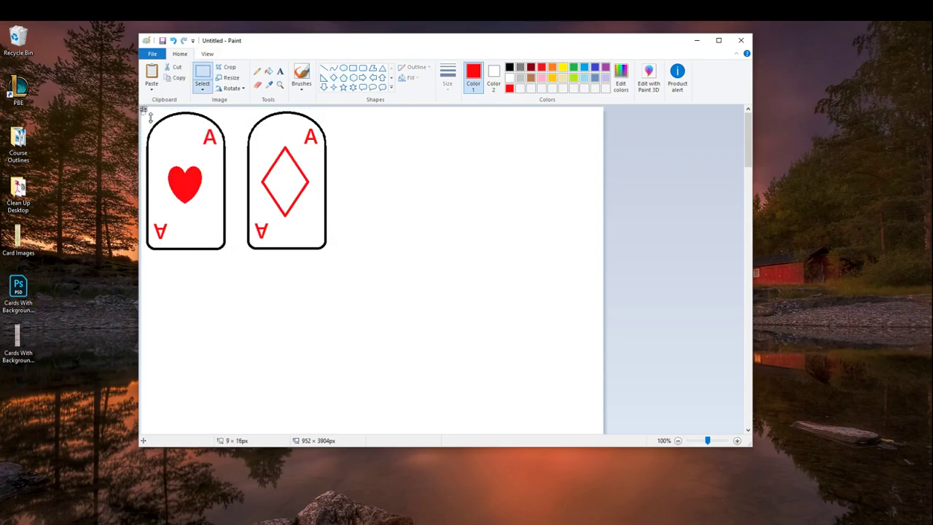
{"action": "left_click_drag", "start_coordinate": [380, 231], "coordinate": [382, 232]}
{"action": "left_click_drag", "start_coordinate": [337, 251], "coordinate": [135, 100]}
{"action": "left_click_drag", "start_coordinate": [167, 130], "coordinate": [361, 129]}
{"action": "left_click", "coordinate": [503, 285]}
Duplicate the row of four cards twice, placing the copies as second and third rows below it.
{"action": "left_click_drag", "start_coordinate": [549, 256], "coordinate": [121, 92]}
{"action": "left_click_drag", "start_coordinate": [271, 168], "coordinate": [271, 323]}
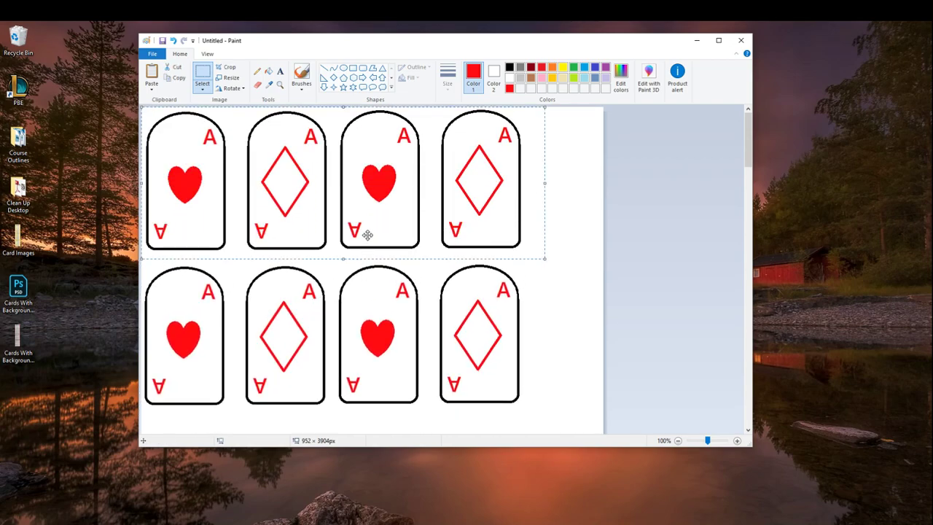
{"action": "scroll", "coordinate": [361, 227], "scroll_direction": "down", "scroll_amount": 4}
{"action": "scroll", "coordinate": [348, 215], "scroll_direction": "up", "scroll_amount": 3}
{"action": "left_click_drag", "start_coordinate": [285, 156], "coordinate": [284, 443]}
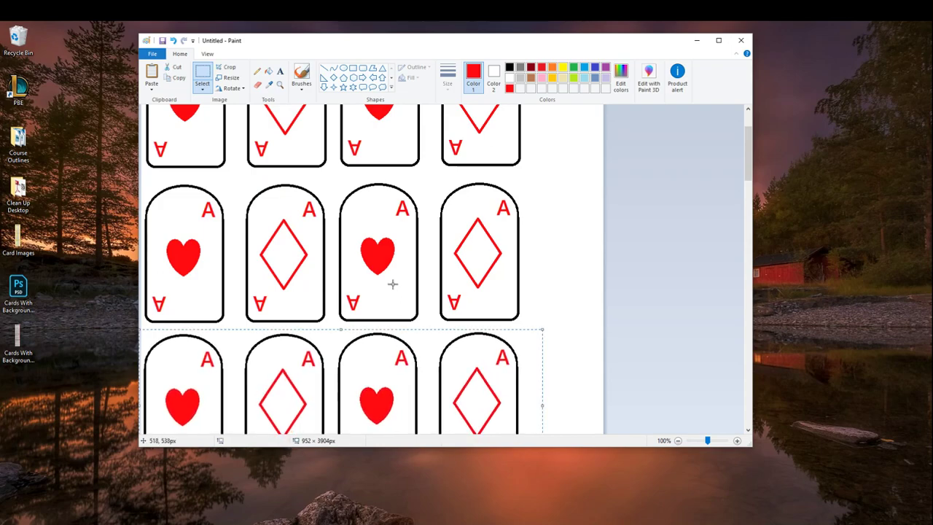
Duplicate the block of three card rows and place the copy directly below as rows four to six.
{"action": "scroll", "coordinate": [393, 286], "scroll_direction": "up", "scroll_amount": 1}
{"action": "scroll", "coordinate": [470, 273], "scroll_direction": "down", "scroll_amount": 2}
{"action": "left_click", "coordinate": [572, 408]}
{"action": "left_click_drag", "start_coordinate": [538, 400], "coordinate": [135, 102]}
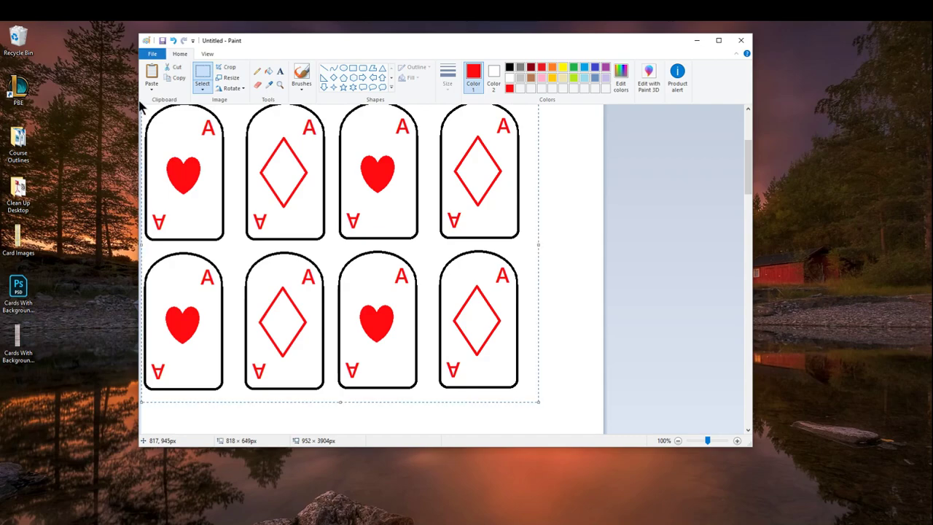
{"action": "scroll", "coordinate": [292, 226], "scroll_direction": "down", "scroll_amount": 3}
{"action": "key", "text": "ctrl+v"}
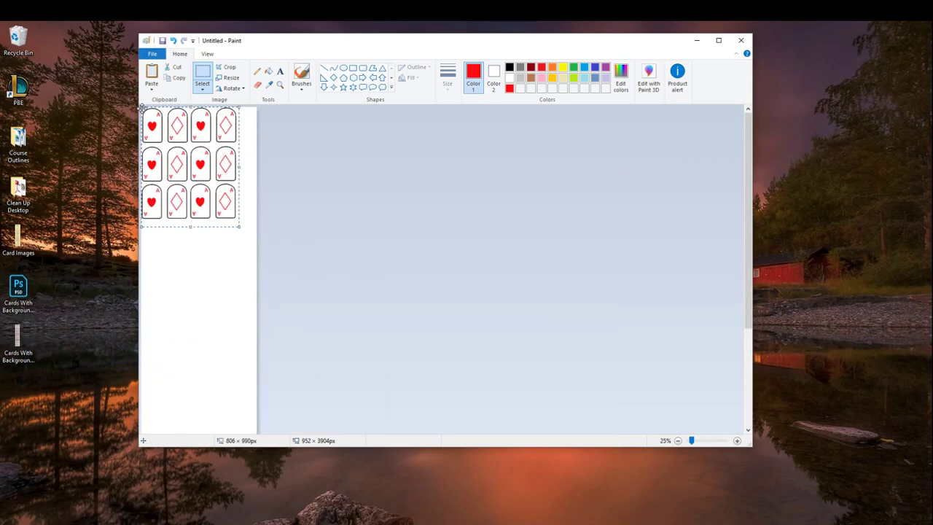
{"action": "left_click_drag", "start_coordinate": [197, 156], "coordinate": [197, 269]}
{"action": "left_click_drag", "start_coordinate": [199, 269], "coordinate": [204, 346]}
{"action": "left_click", "coordinate": [238, 292]}
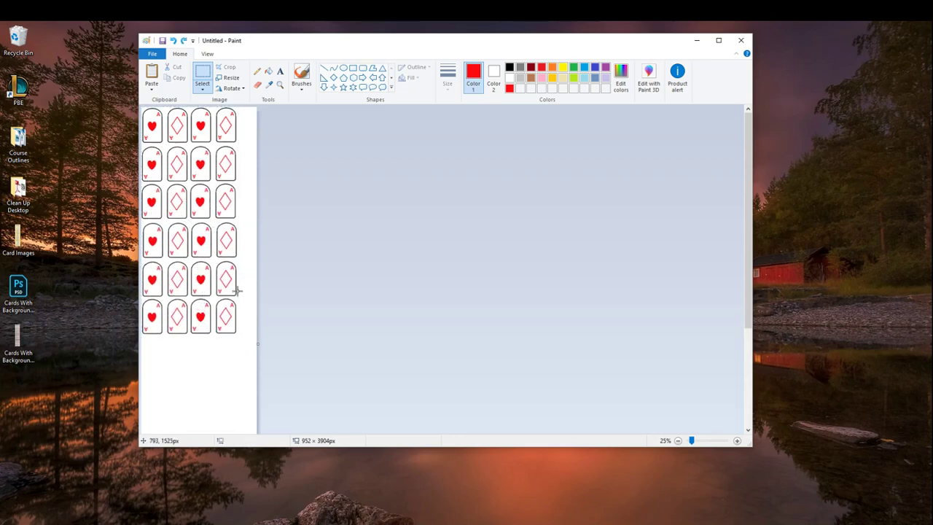
Paste the three-row card block again and place it below the sixth row.
{"action": "key", "text": "ctrl+v"}
{"action": "left_click_drag", "start_coordinate": [179, 159], "coordinate": [178, 385]}
{"action": "left_click", "coordinate": [259, 276]}
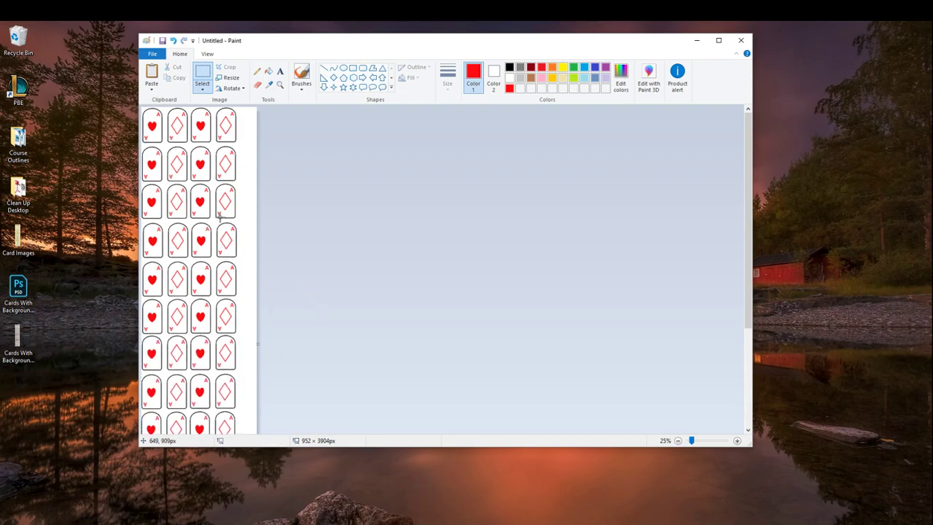
Shrink the heart on the second row's first card to 30 percent and move it to the card's upper middle.
{"action": "scroll", "coordinate": [220, 172], "scroll_direction": "up", "scroll_amount": 2}
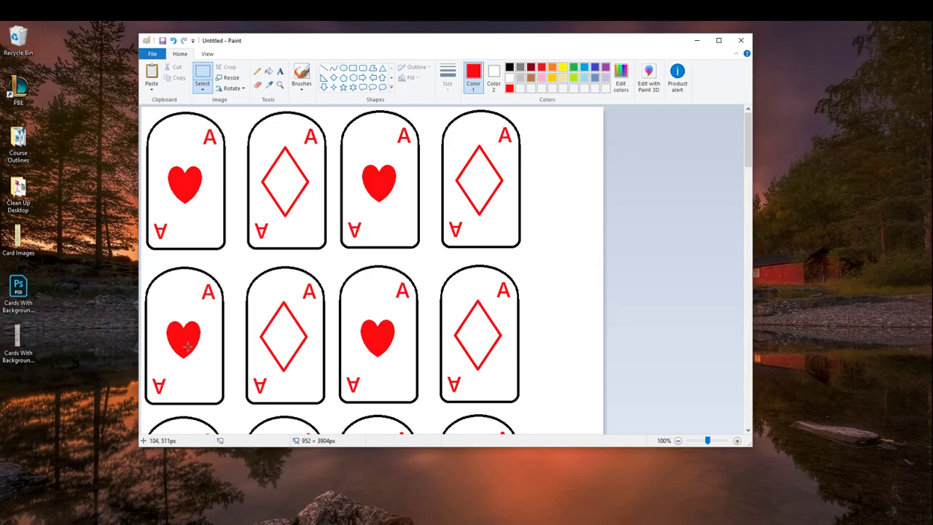
{"action": "left_click_drag", "start_coordinate": [162, 316], "coordinate": [202, 360]}
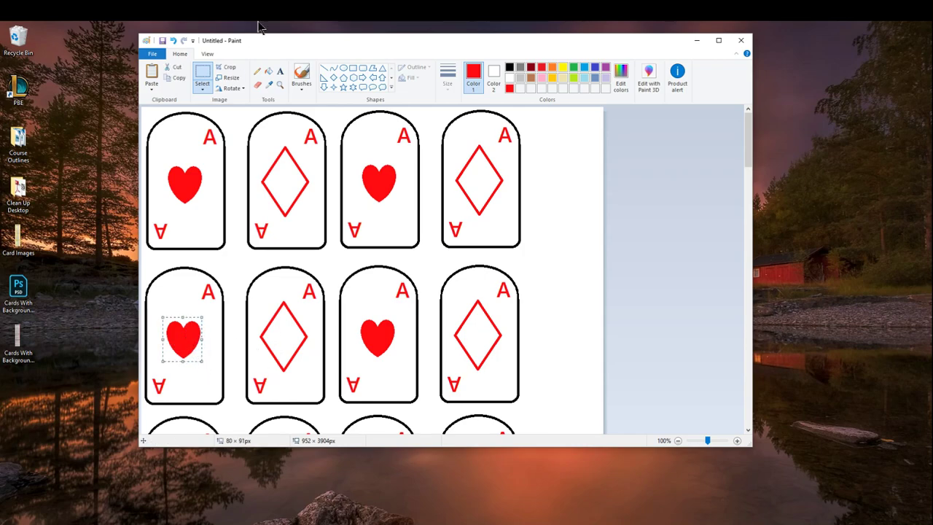
{"action": "left_click", "coordinate": [227, 77]}
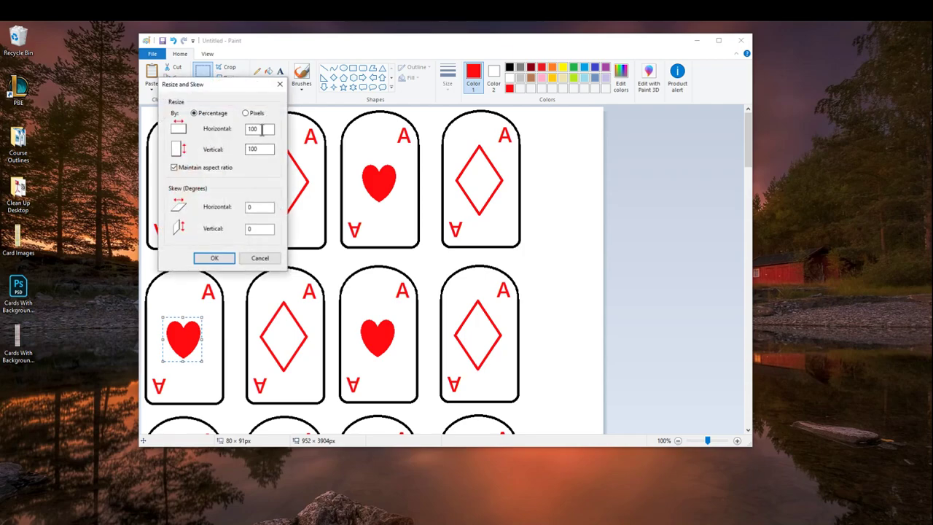
{"action": "left_click_drag", "start_coordinate": [260, 129], "coordinate": [224, 131]}
{"action": "type", "text": "30"}
{"action": "left_click", "coordinate": [218, 261]}
{"action": "left_click_drag", "start_coordinate": [168, 323], "coordinate": [183, 315]}
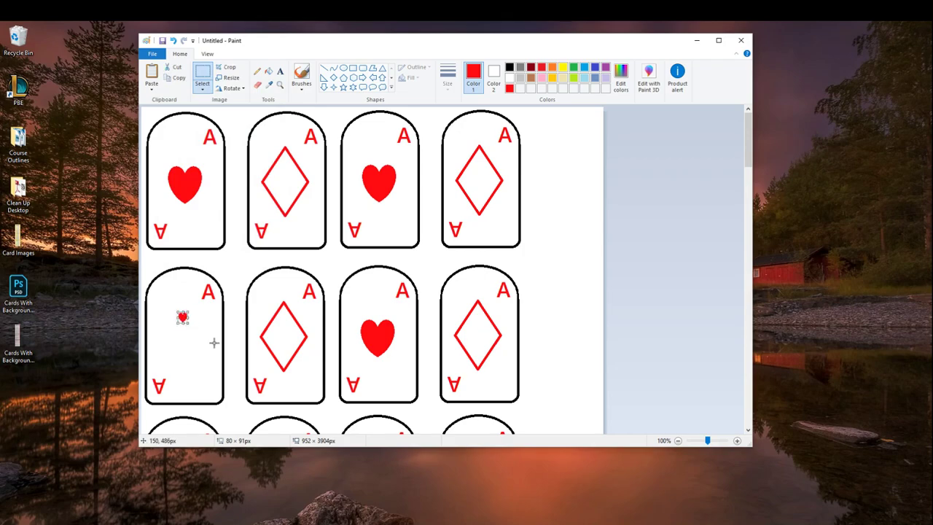
Duplicate the small heart, place the copy below it on the same card, and rotate the copy 180°.
{"action": "key", "text": "ctrl+c"}
{"action": "key", "text": "ctrl+v"}
{"action": "left_click_drag", "start_coordinate": [147, 112], "coordinate": [185, 349]}
{"action": "left_click", "coordinate": [231, 88]}
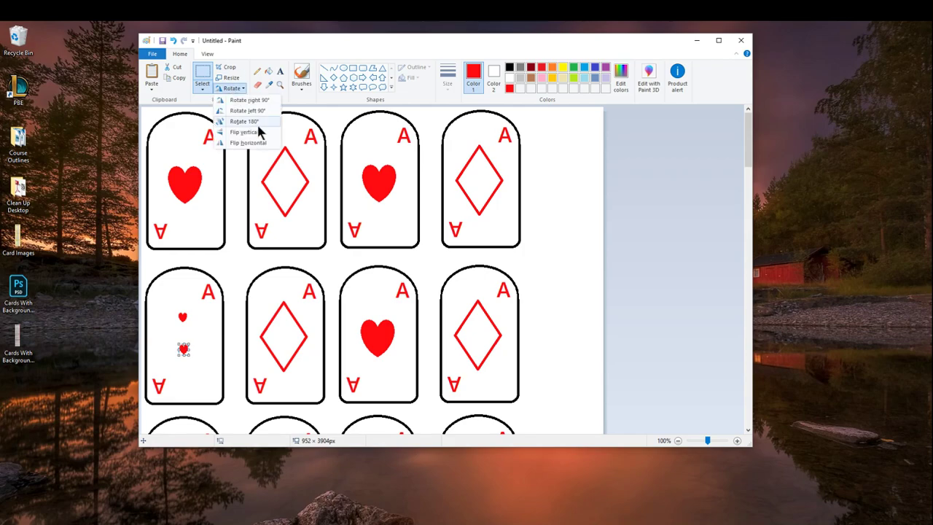
{"action": "left_click", "coordinate": [248, 121]}
{"action": "left_click", "coordinate": [210, 339]}
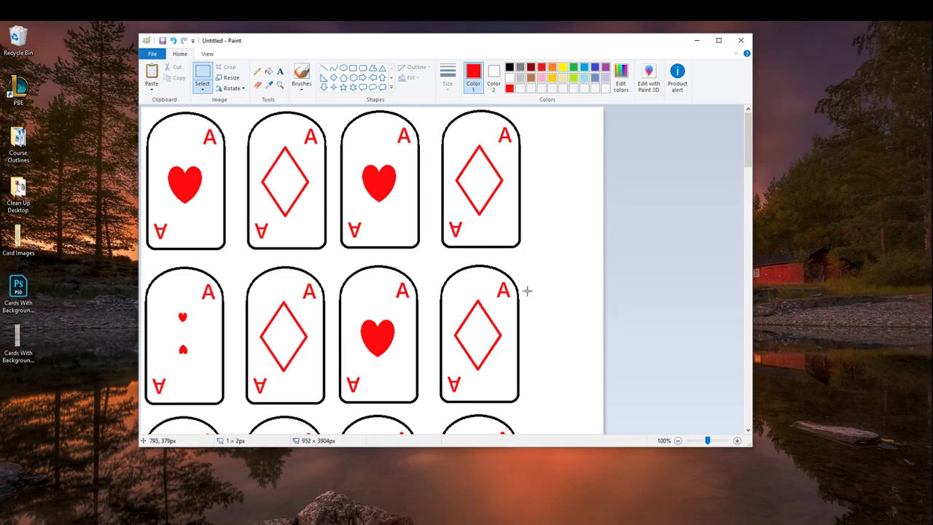
Open Card Images.png from the desktop in Photos, examine the layout of the finished card sheet, and close it.
{"action": "scroll", "coordinate": [511, 295], "scroll_direction": "down", "scroll_amount": 1}
{"action": "scroll", "coordinate": [492, 297], "scroll_direction": "down", "scroll_amount": 1}
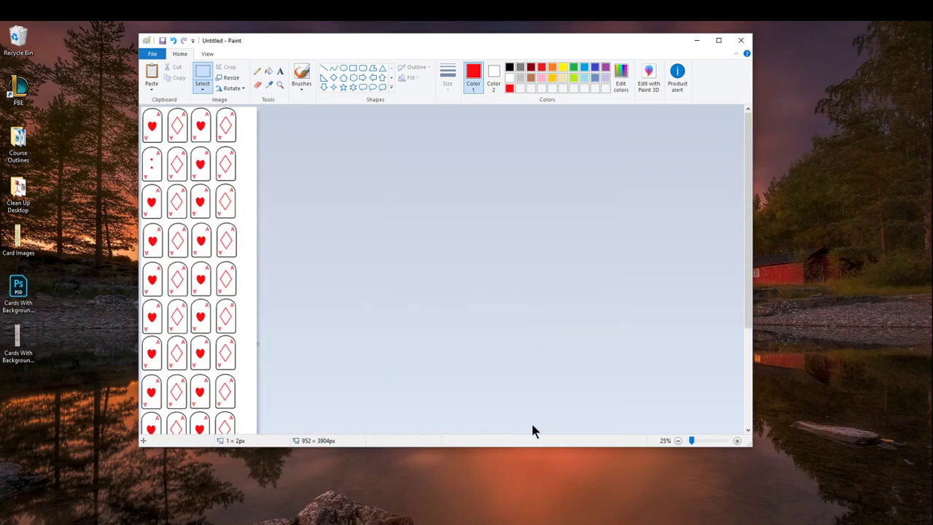
{"action": "double_click", "coordinate": [29, 246]}
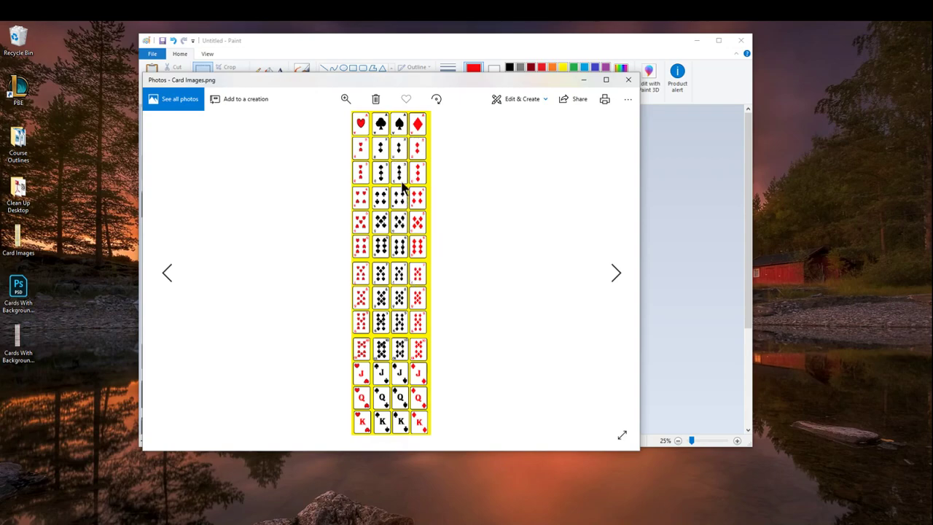
{"action": "left_click", "coordinate": [631, 81]}
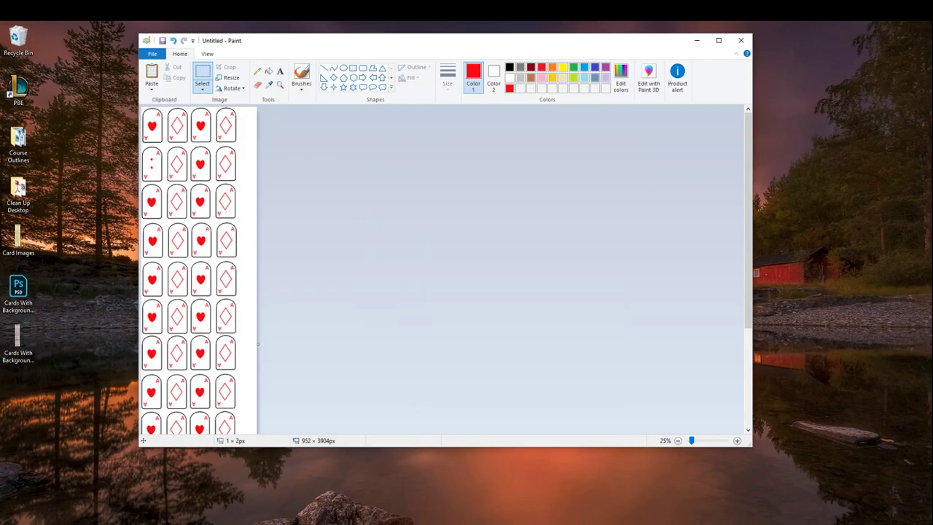